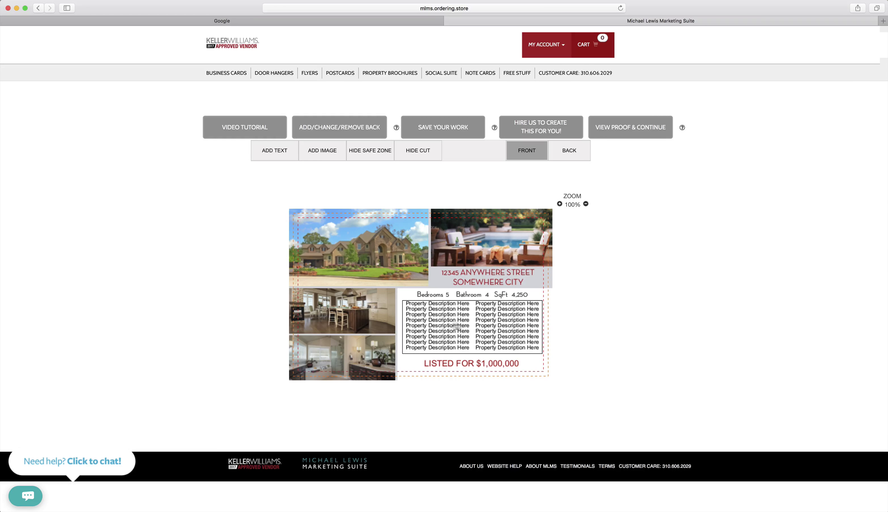
Open the postcard's proof and review its front, back and order options
{"action": "left_click", "coordinate": [642, 135]}
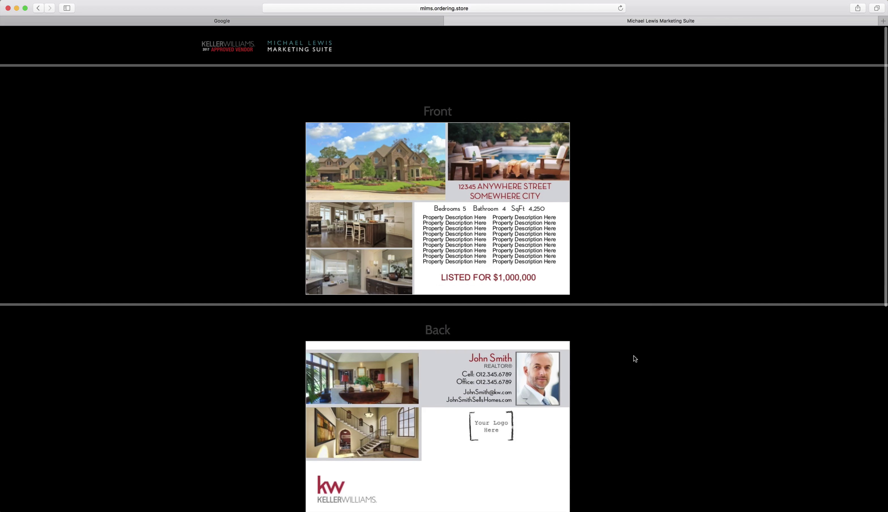
{"action": "scroll", "coordinate": [633, 355], "scroll_direction": "down", "scroll_amount": 10}
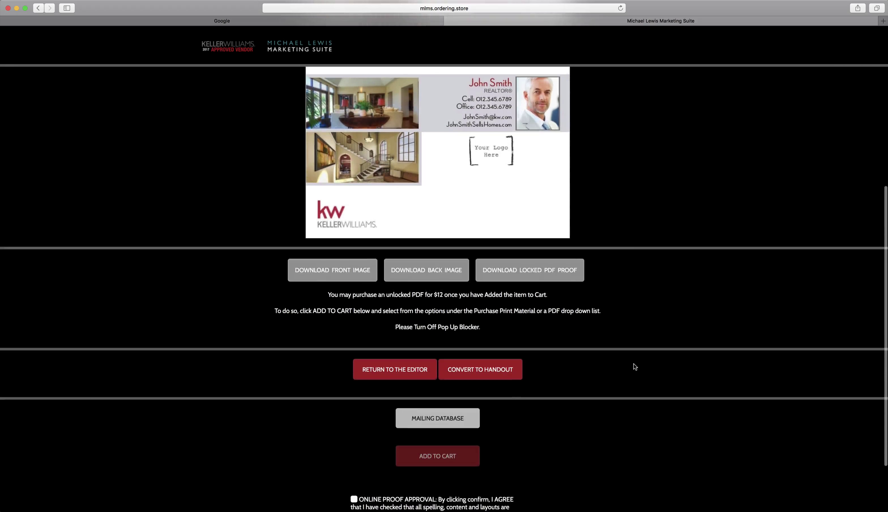
{"action": "scroll", "coordinate": [633, 364], "scroll_direction": "down", "scroll_amount": 2}
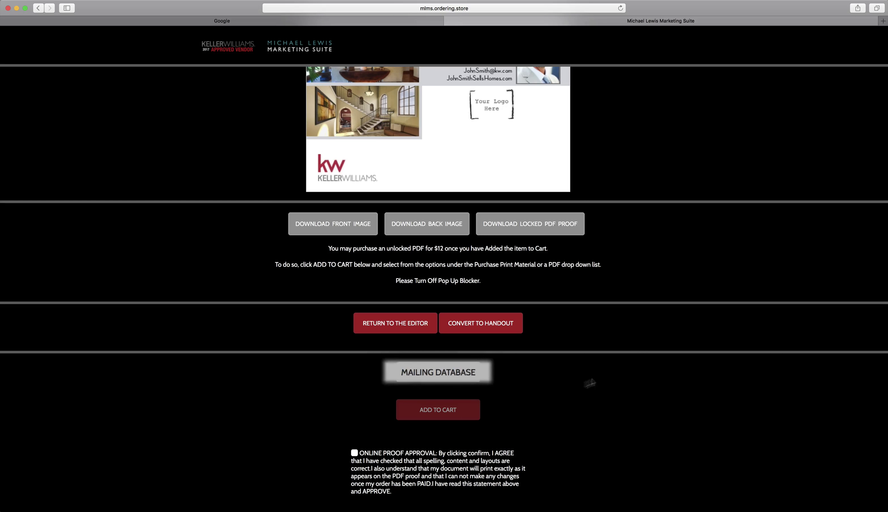
{"action": "left_click", "coordinate": [354, 452]}
{"action": "scroll", "coordinate": [370, 444], "scroll_direction": "down", "scroll_amount": 1}
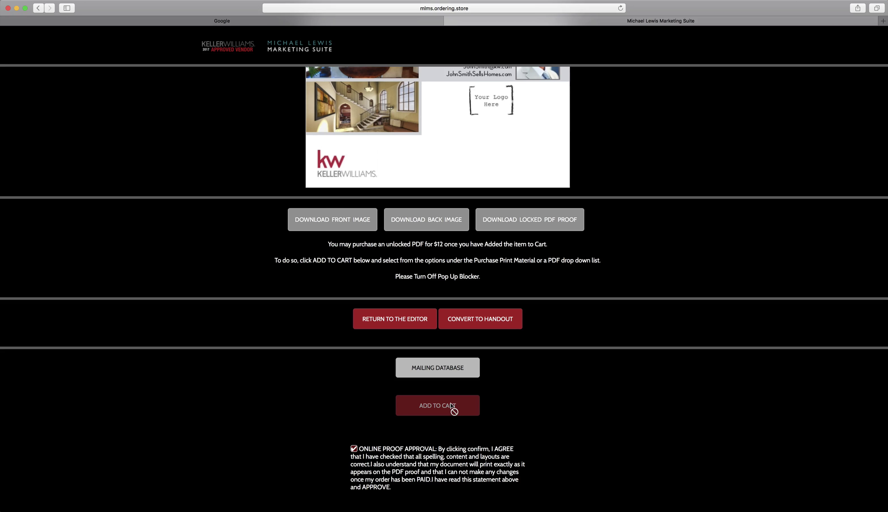
{"action": "left_click", "coordinate": [355, 450]}
Open the mailing database options and attach the 100-record request database dated 8/18/2017
{"action": "left_click", "coordinate": [437, 370]}
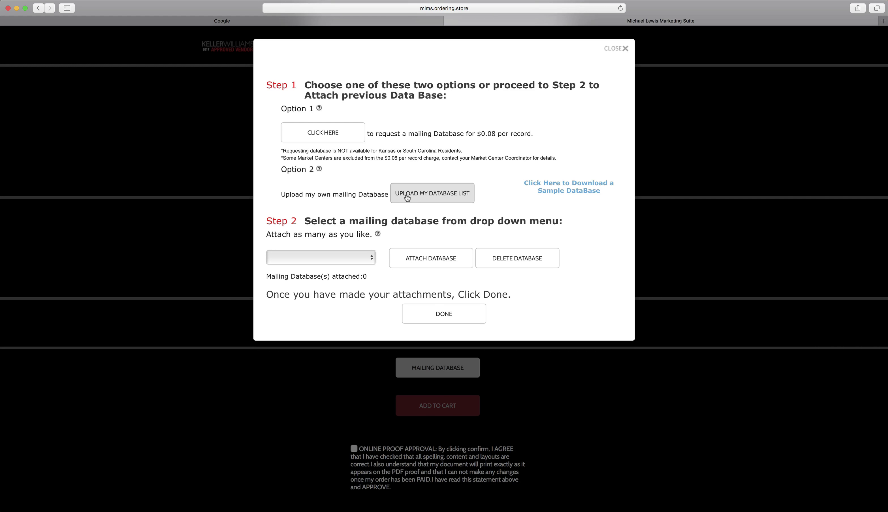
{"action": "left_click", "coordinate": [319, 261]}
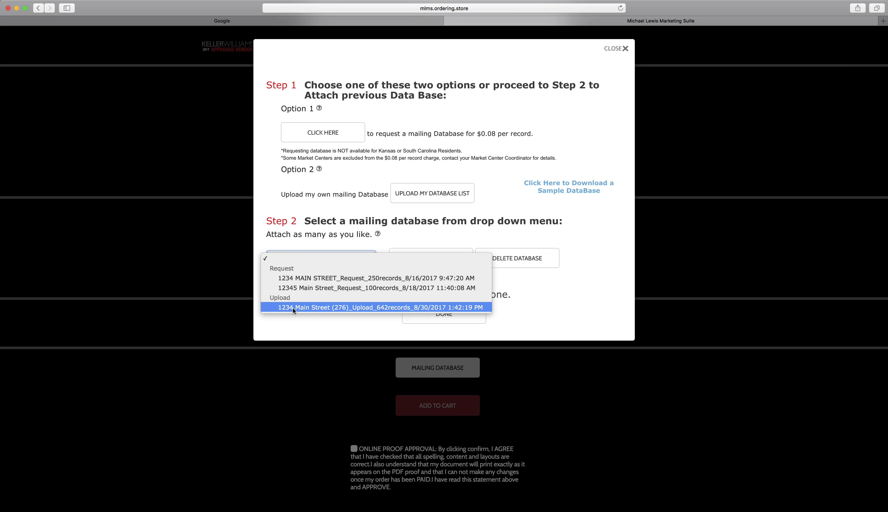
{"action": "left_click", "coordinate": [326, 287]}
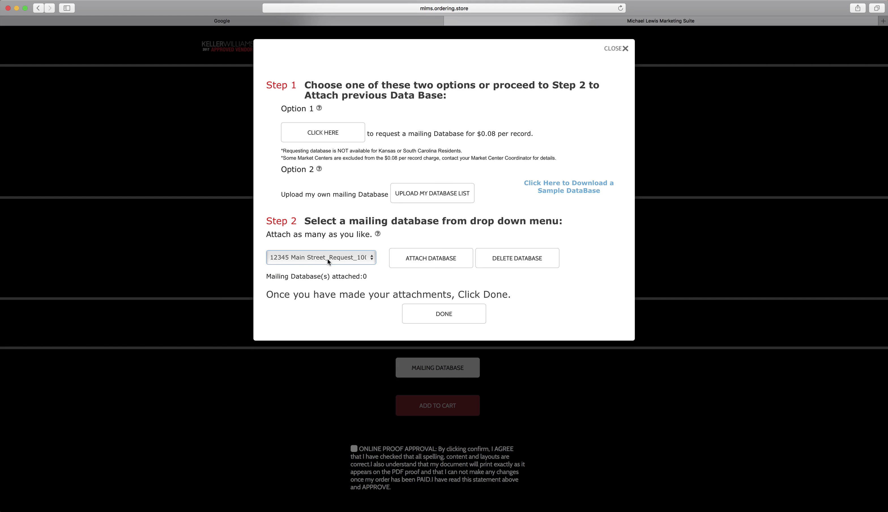
{"action": "left_click_drag", "start_coordinate": [366, 276], "coordinate": [329, 276]}
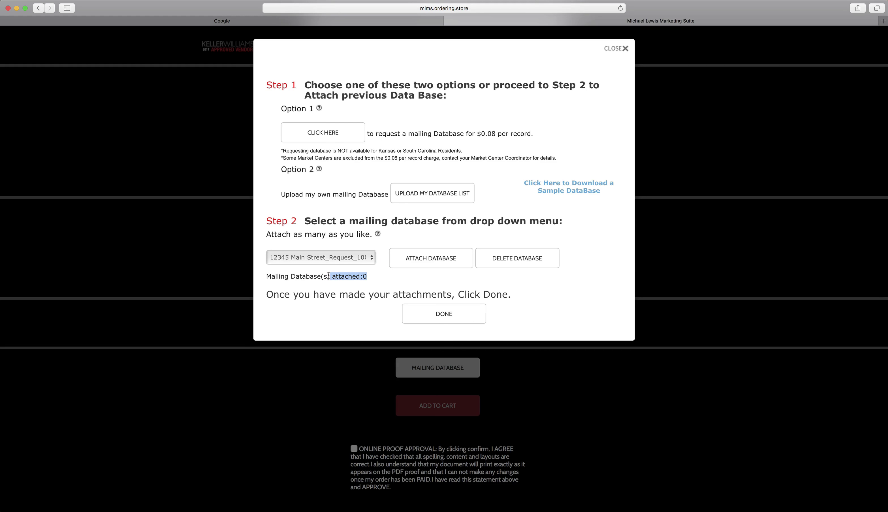
{"action": "left_click", "coordinate": [423, 265]}
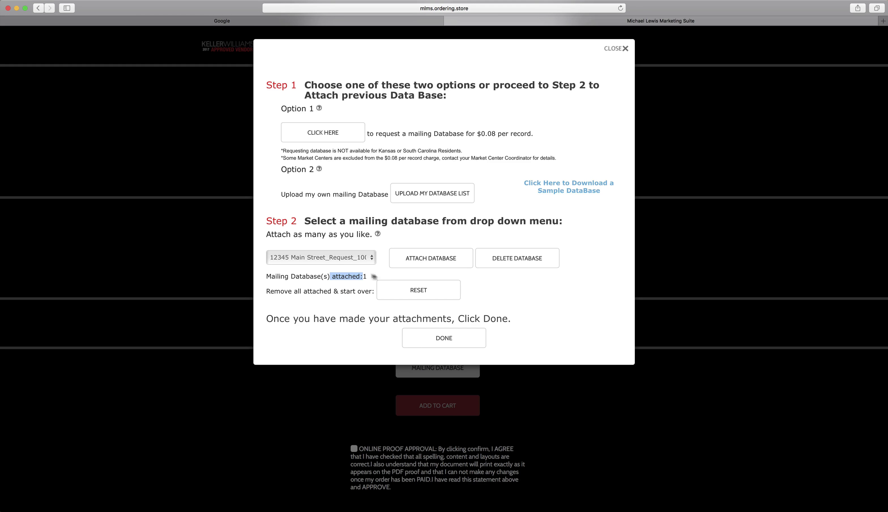
{"action": "left_click_drag", "start_coordinate": [367, 276], "coordinate": [360, 276]}
Remove all attached mailing databases to start the attachments over
{"action": "left_click", "coordinate": [347, 257]}
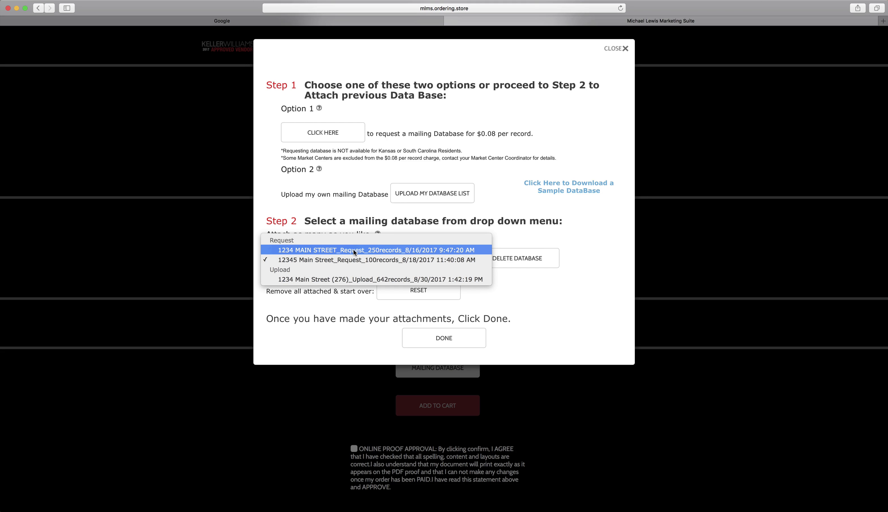
{"action": "left_click", "coordinate": [357, 297]}
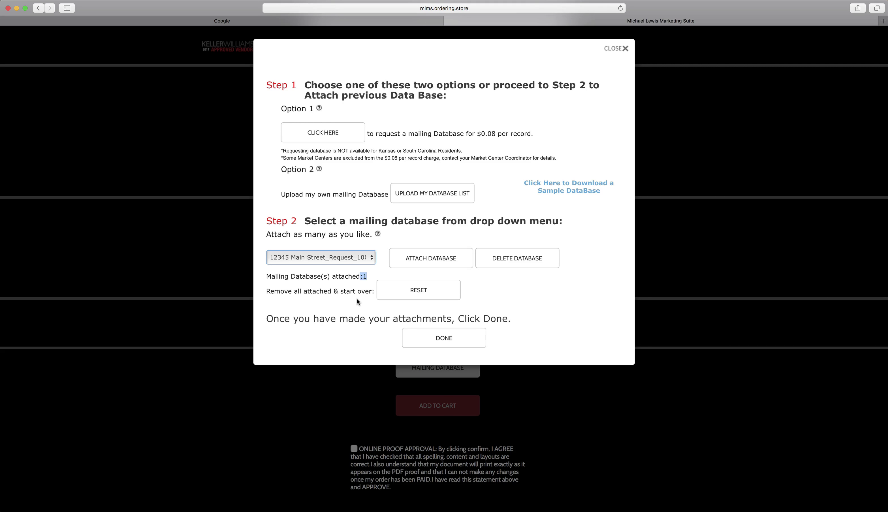
{"action": "left_click", "coordinate": [399, 292]}
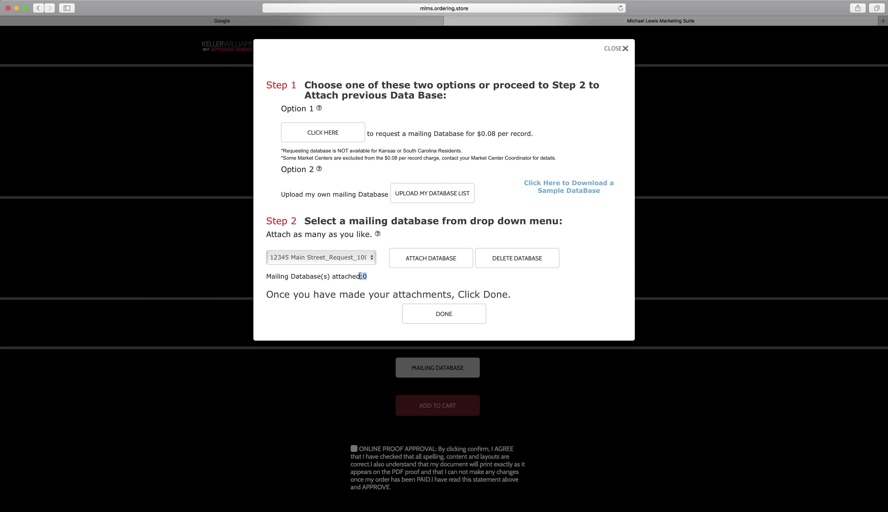
Attach the 250-record request database dated 8/16/2017 and finish the mailing database selection
{"action": "left_click", "coordinate": [353, 259]}
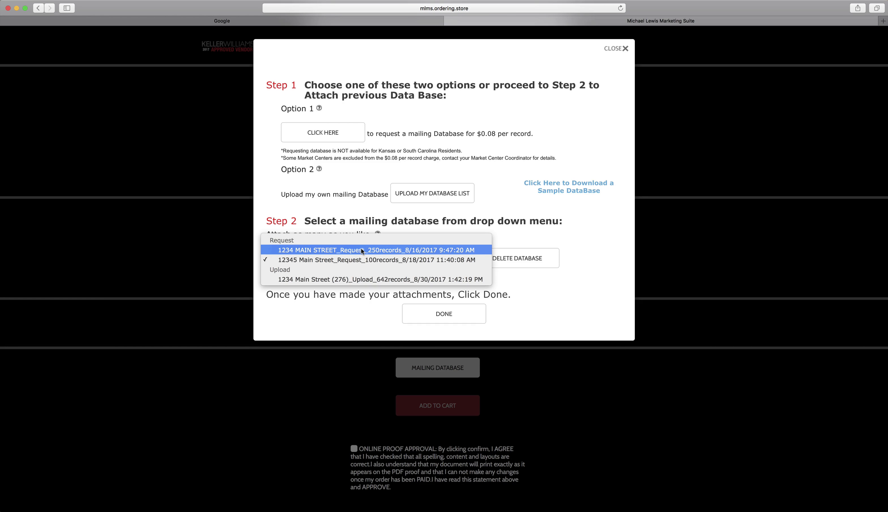
{"action": "left_click", "coordinate": [361, 248]}
{"action": "left_click", "coordinate": [412, 260]}
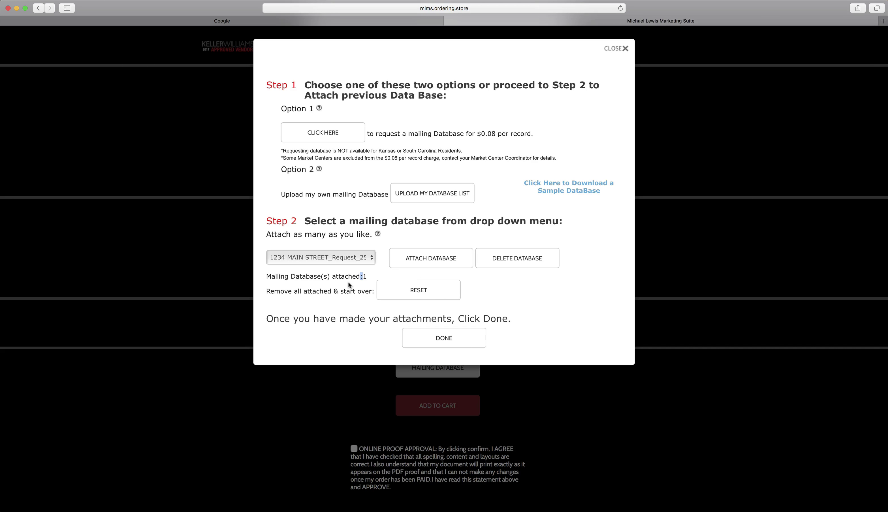
{"action": "left_click", "coordinate": [418, 342]}
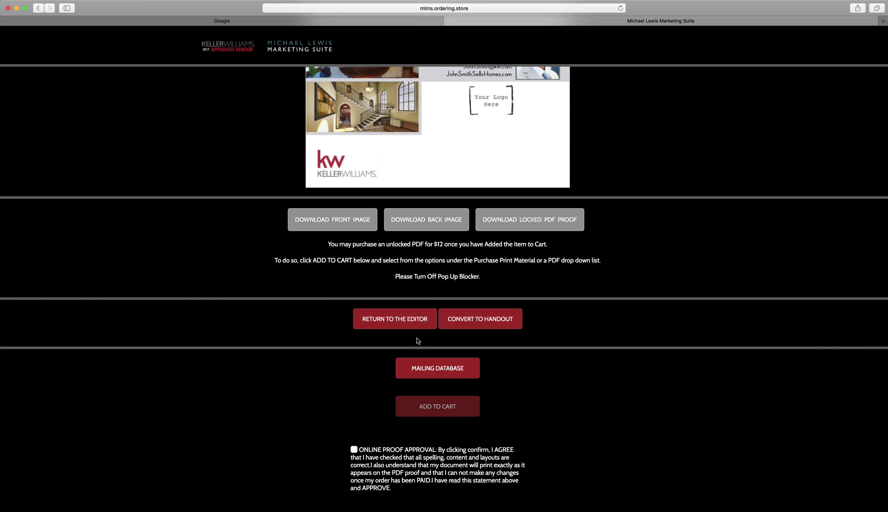
Approve the online proof, start adding the postcard to the cart, and confirm the as-is approval with the customer's initials
{"action": "left_click", "coordinate": [354, 450]}
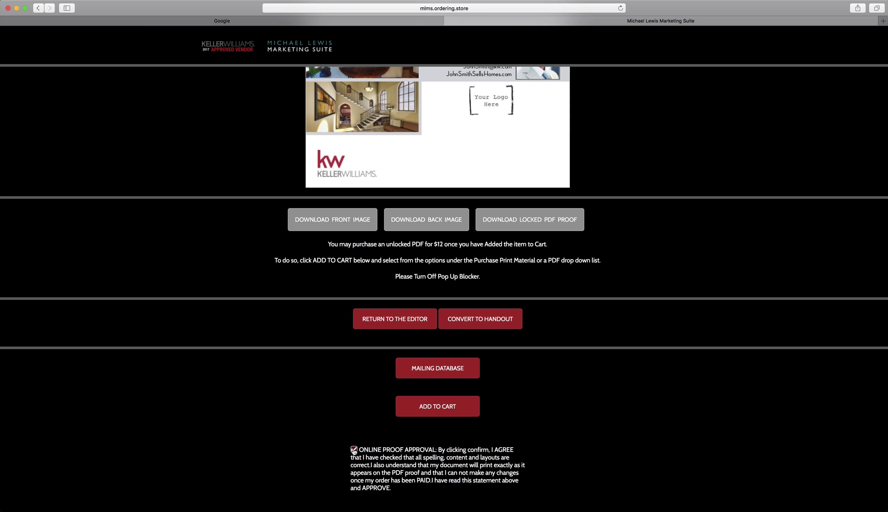
{"action": "left_click", "coordinate": [440, 407]}
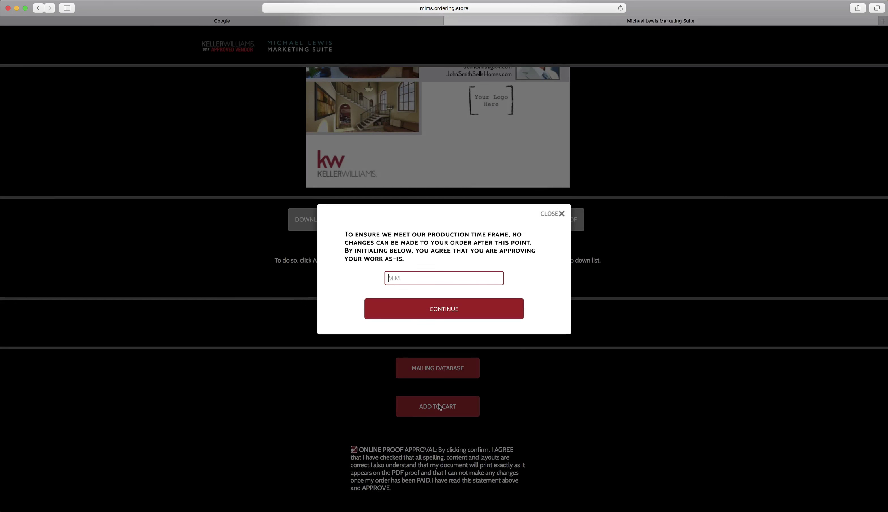
{"action": "type", "text": "dc"}
{"action": "left_click", "coordinate": [453, 313]}
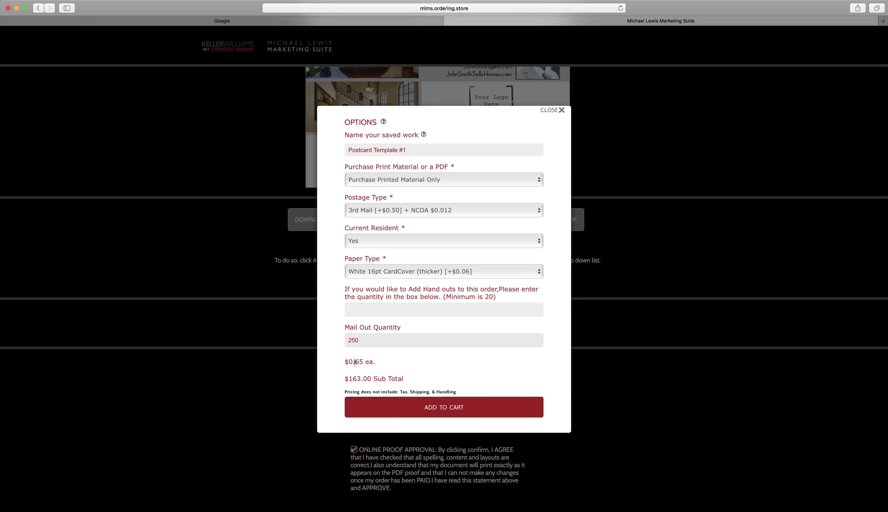
Try 1st Mail postage to compare the sub total, and return the postage type to 3rd Mail
{"action": "left_click_drag", "start_coordinate": [346, 381], "coordinate": [405, 382]}
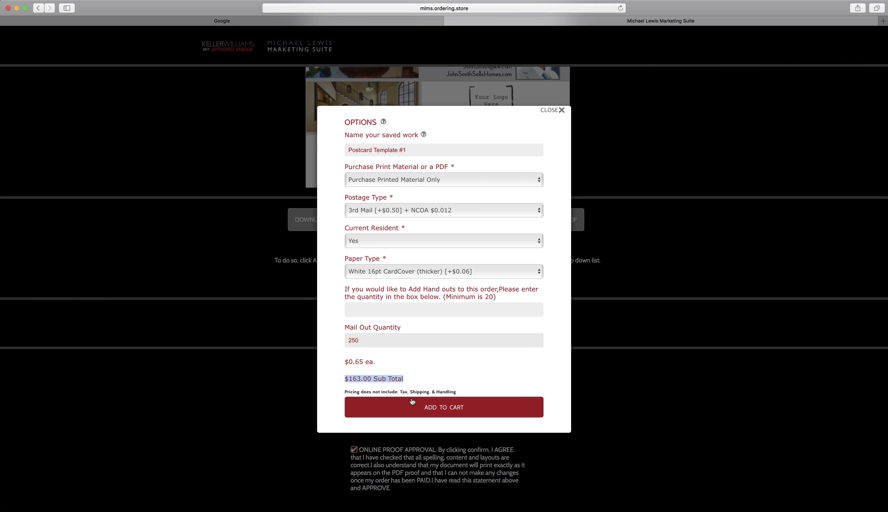
{"action": "left_click", "coordinate": [395, 210]}
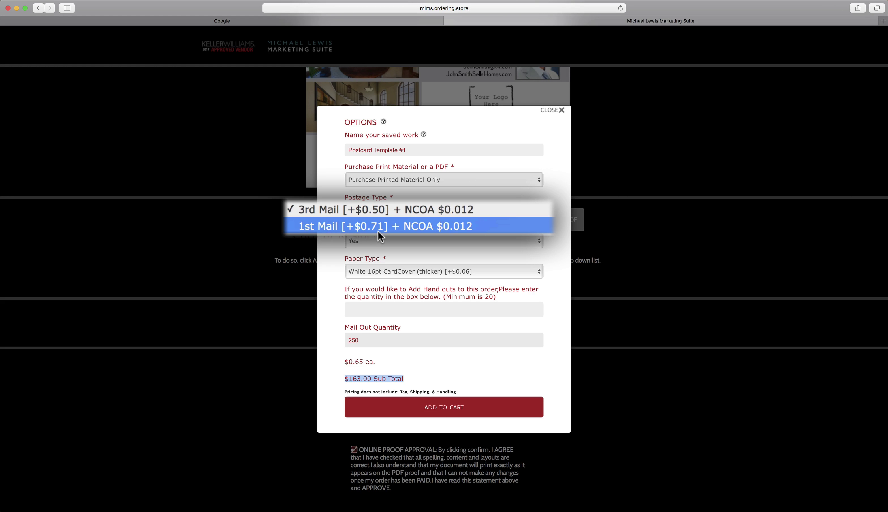
{"action": "left_click", "coordinate": [394, 223]}
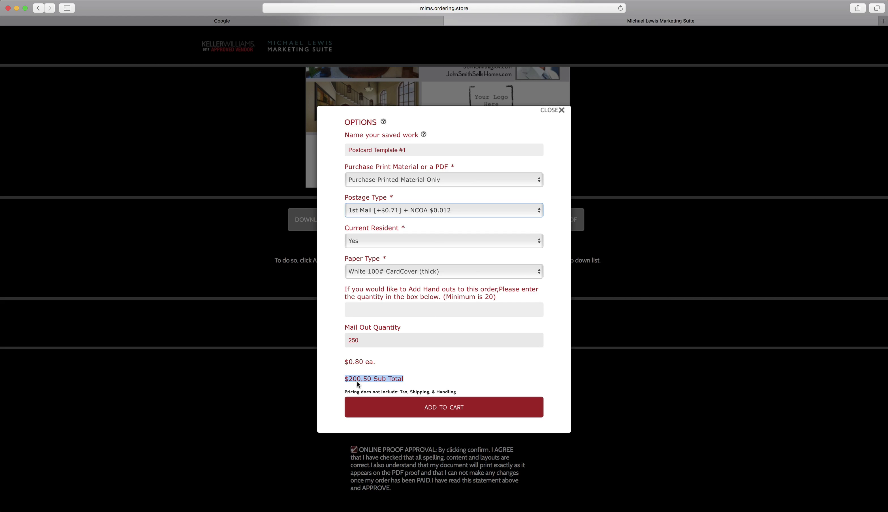
{"action": "left_click", "coordinate": [383, 212]}
{"action": "left_click", "coordinate": [369, 204]}
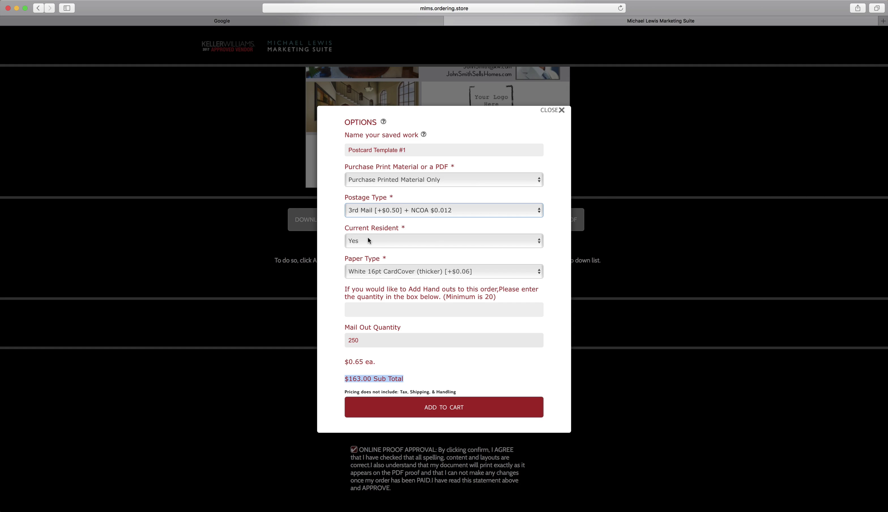
Compare the paper types and set the postcard's paper to White 100# CardCover (thick)
{"action": "left_click", "coordinate": [371, 270]}
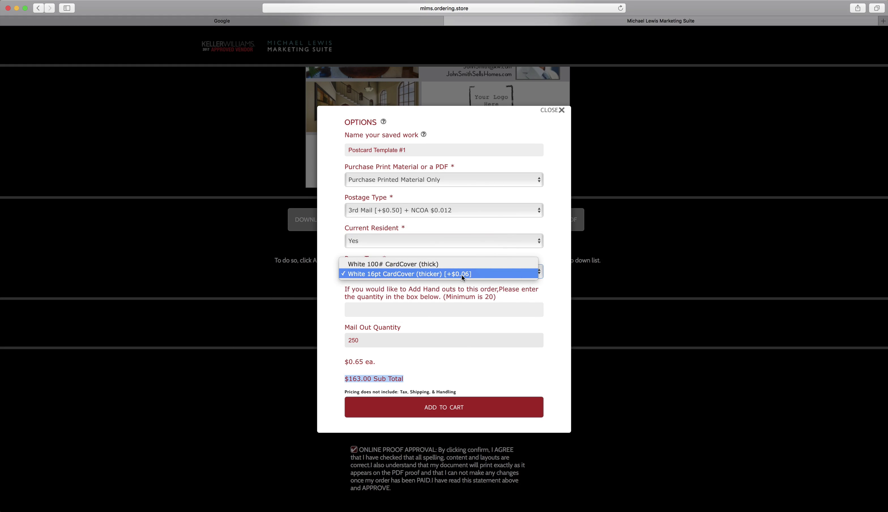
{"action": "left_click", "coordinate": [453, 274]}
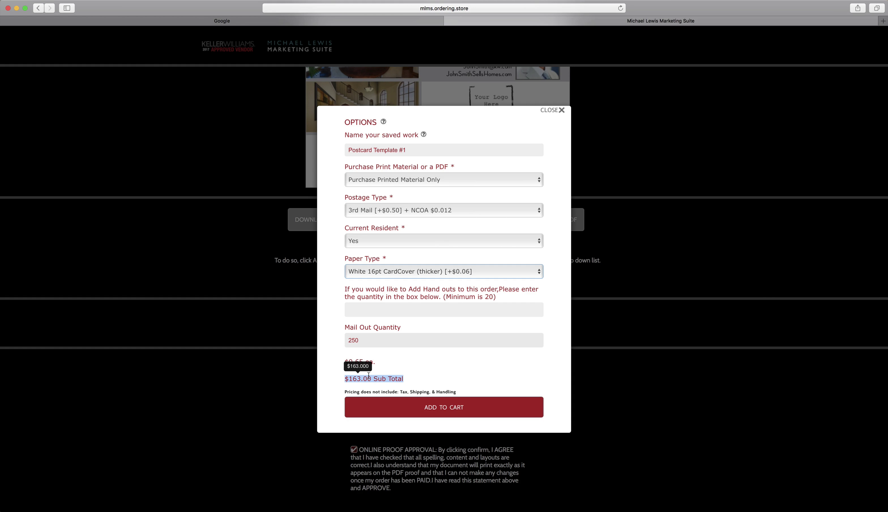
{"action": "left_click", "coordinate": [410, 271]}
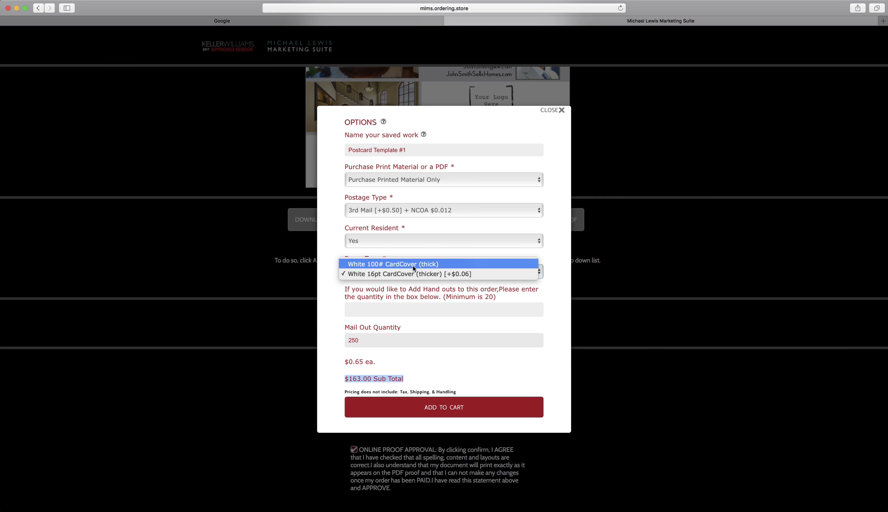
{"action": "left_click", "coordinate": [412, 264]}
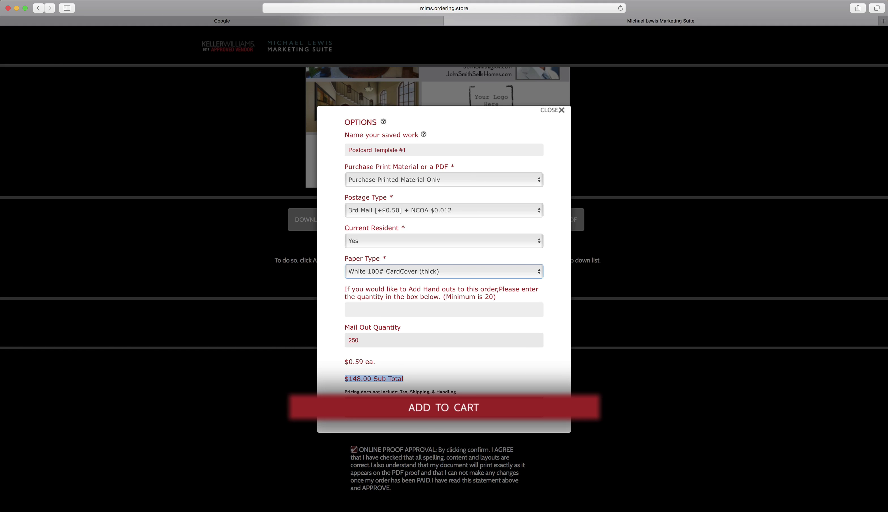
Add the configured postcard to the cart and proceed to payment with the shipping and billing addresses already in use
{"action": "left_click", "coordinate": [472, 412]}
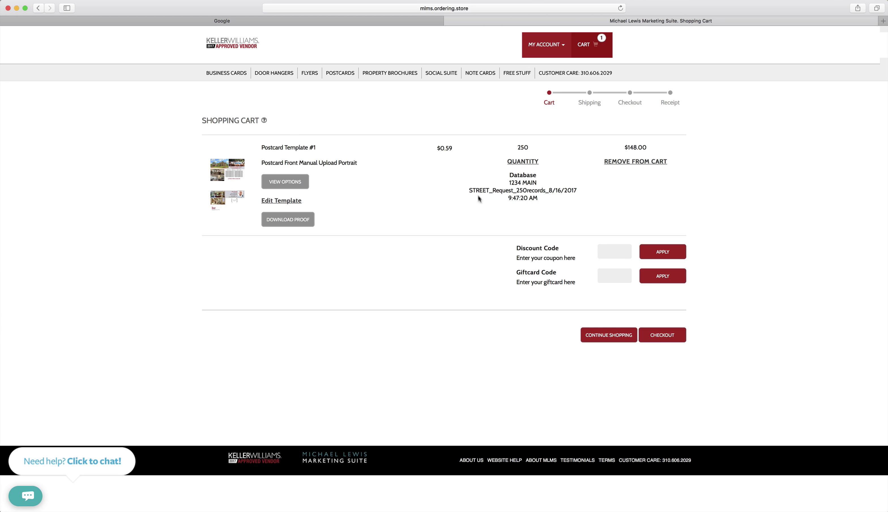
{"action": "mouse_move", "coordinate": [448, 149]}
{"action": "left_click", "coordinate": [665, 341]}
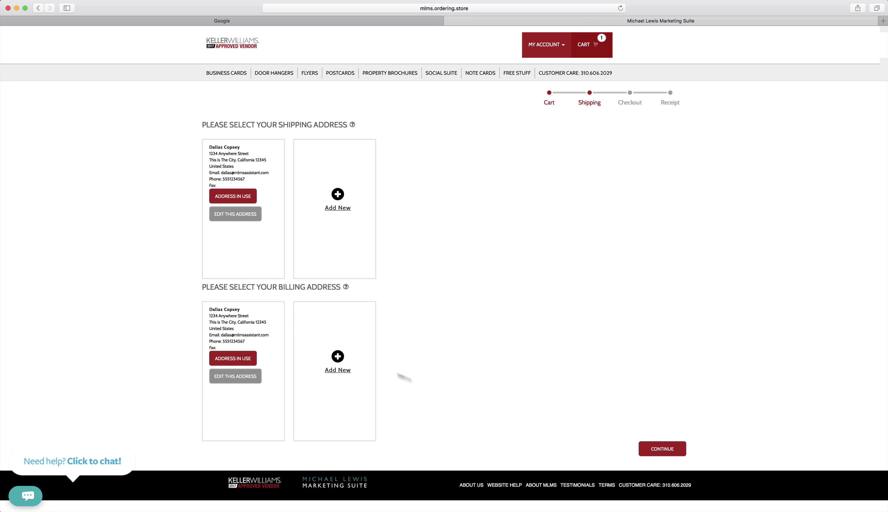
{"action": "left_click", "coordinate": [647, 450]}
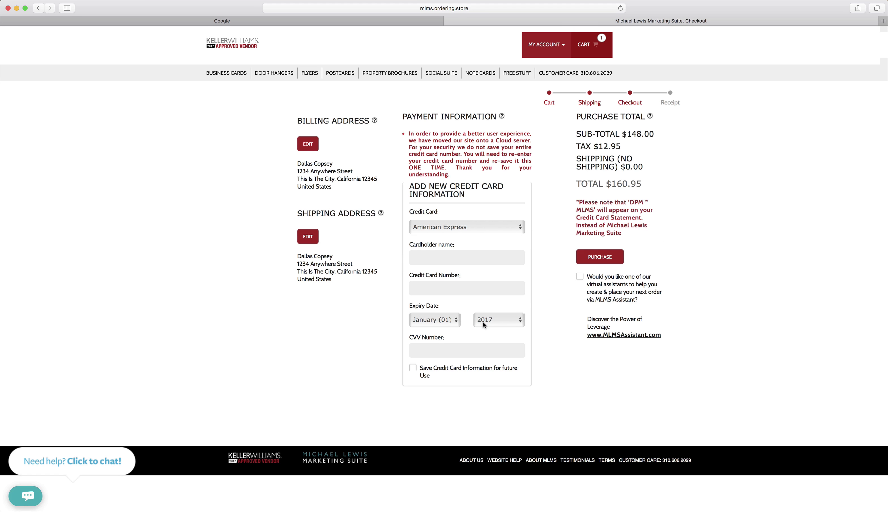
Review the credit card form and highlight the customer care contact line
{"action": "left_click", "coordinate": [427, 368]}
{"action": "left_click_drag", "start_coordinate": [539, 73], "coordinate": [647, 73]}
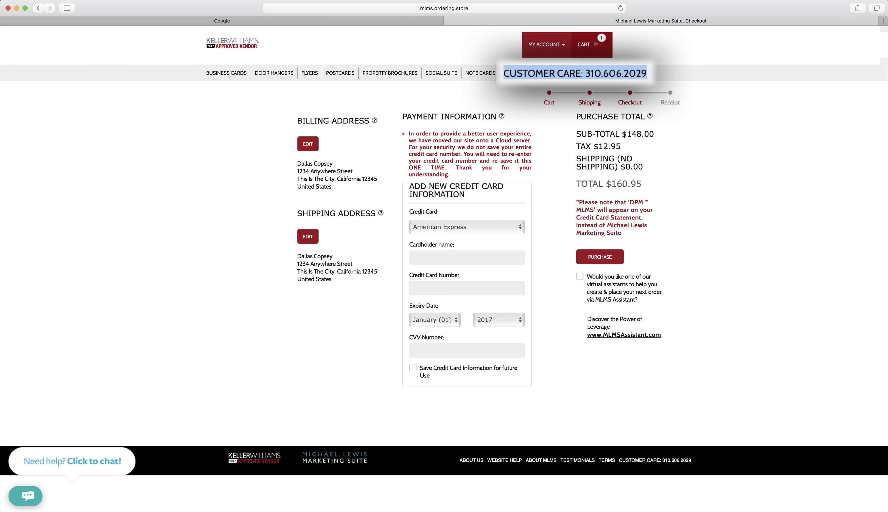